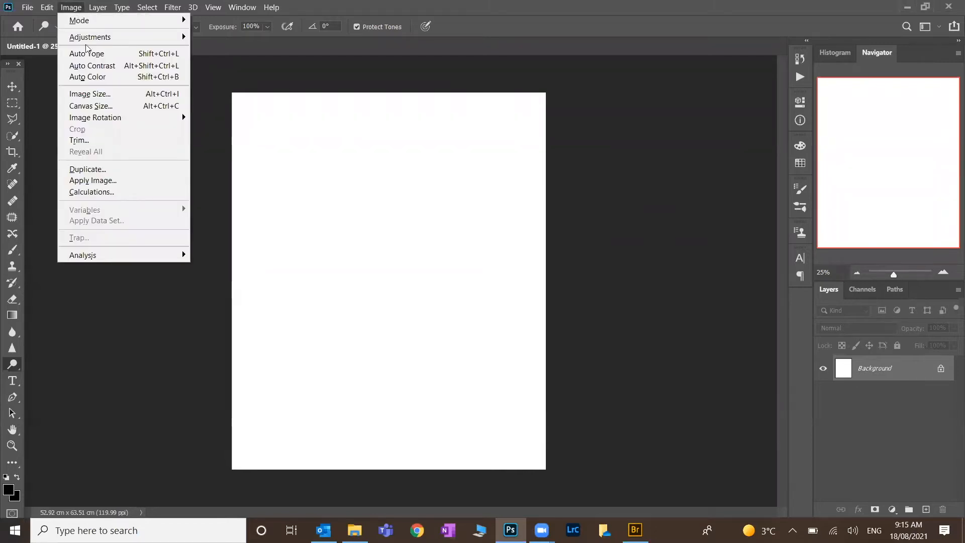
Check the blank document's pixel dimensions and resolution in Image Size, leaving them as they are
{"action": "left_click", "coordinate": [104, 93]}
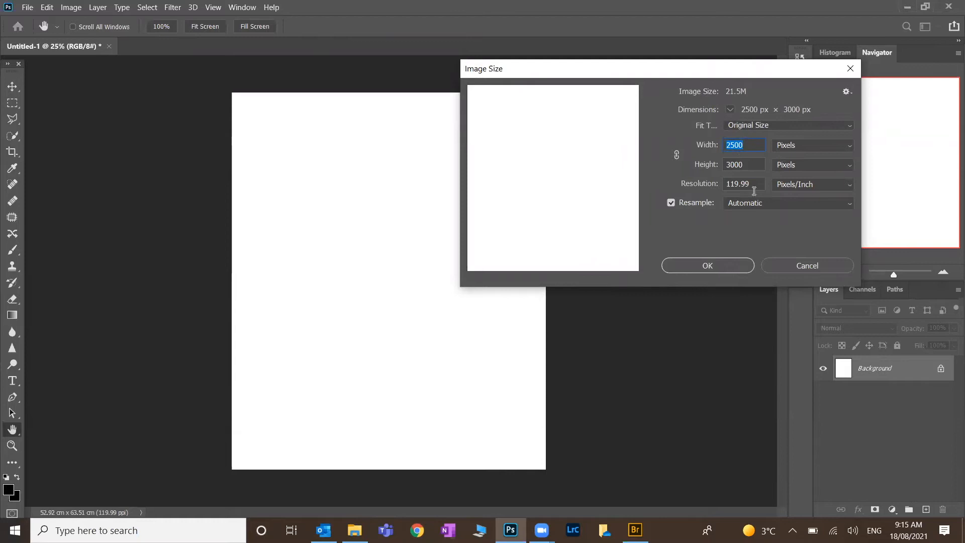
{"action": "left_click", "coordinate": [720, 267]}
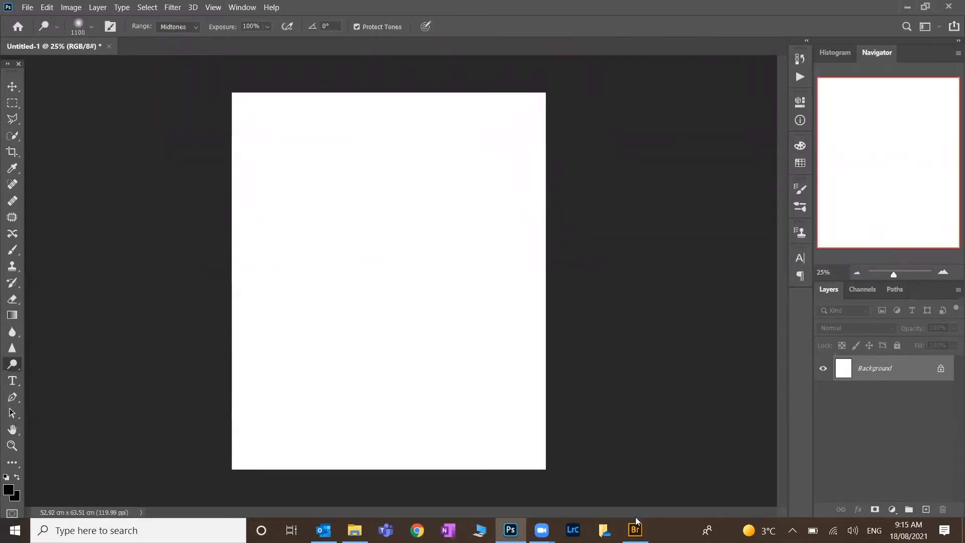
Switch to Adobe Bridge and open the portrait folder on the Desktop
{"action": "mouse_move", "coordinate": [635, 527]}
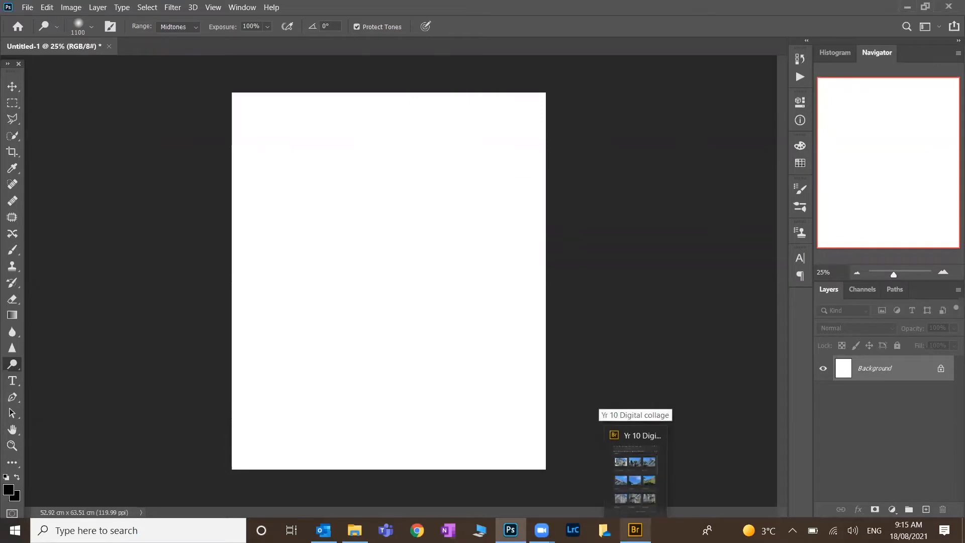
{"action": "left_click", "coordinate": [636, 530]}
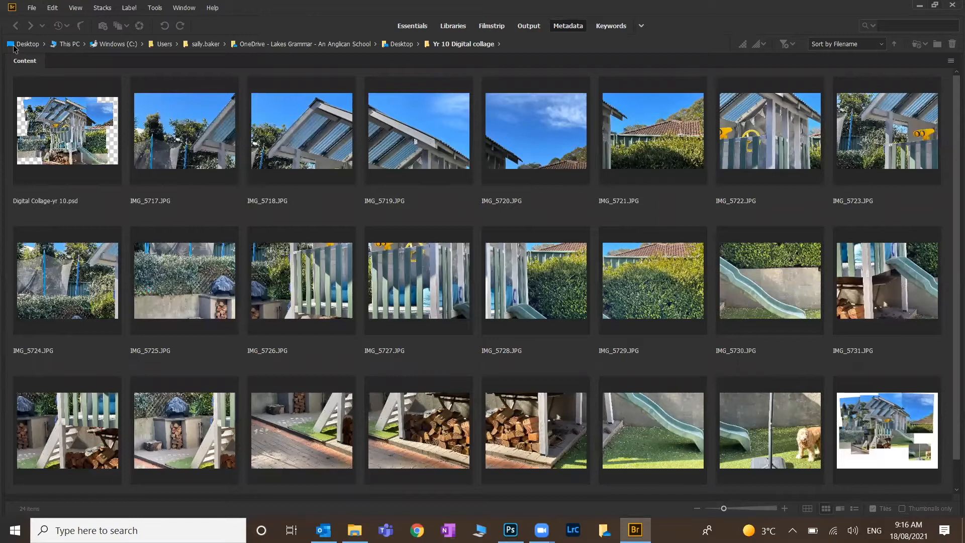
{"action": "left_click", "coordinate": [14, 45]}
{"action": "left_click", "coordinate": [903, 149]}
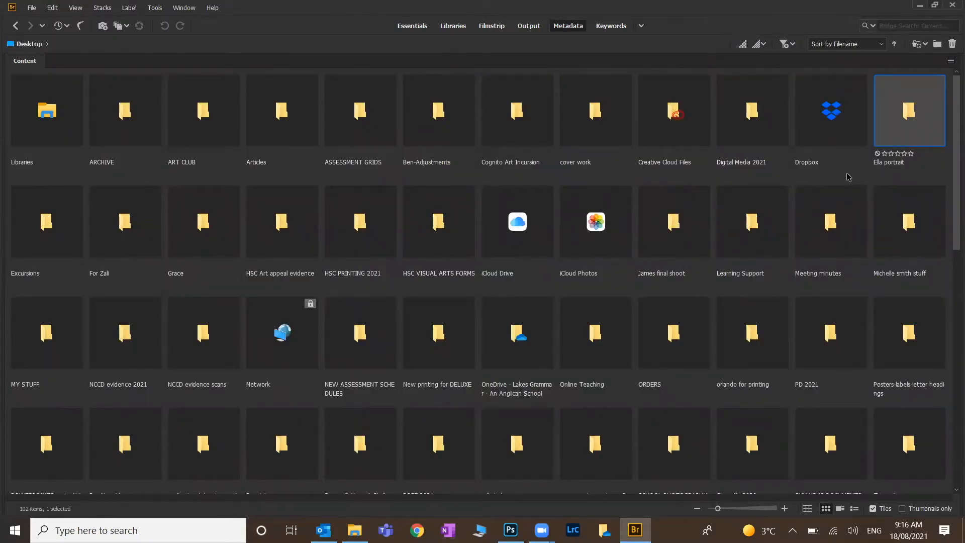
{"action": "double_click", "coordinate": [910, 112]}
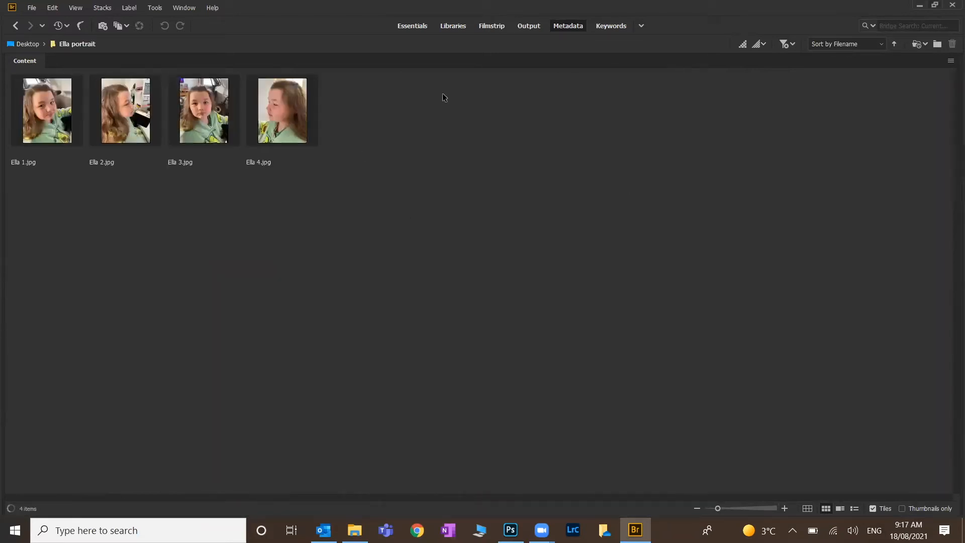
Select all four portrait photos and open them with Adobe Photoshop 2020
{"action": "left_click_drag", "start_coordinate": [455, 119], "coordinate": [33, 116]}
{"action": "right_click", "coordinate": [33, 116]}
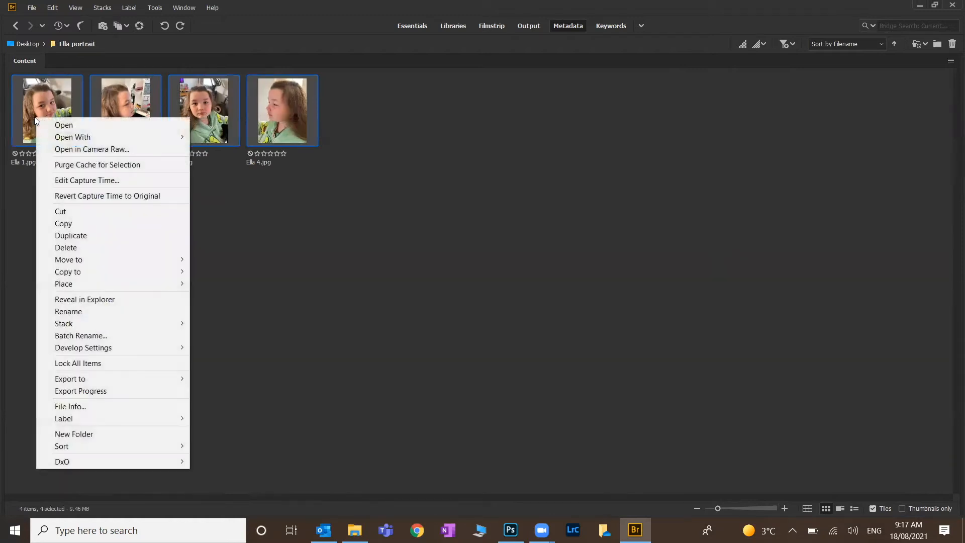
{"action": "mouse_move", "coordinate": [95, 140]}
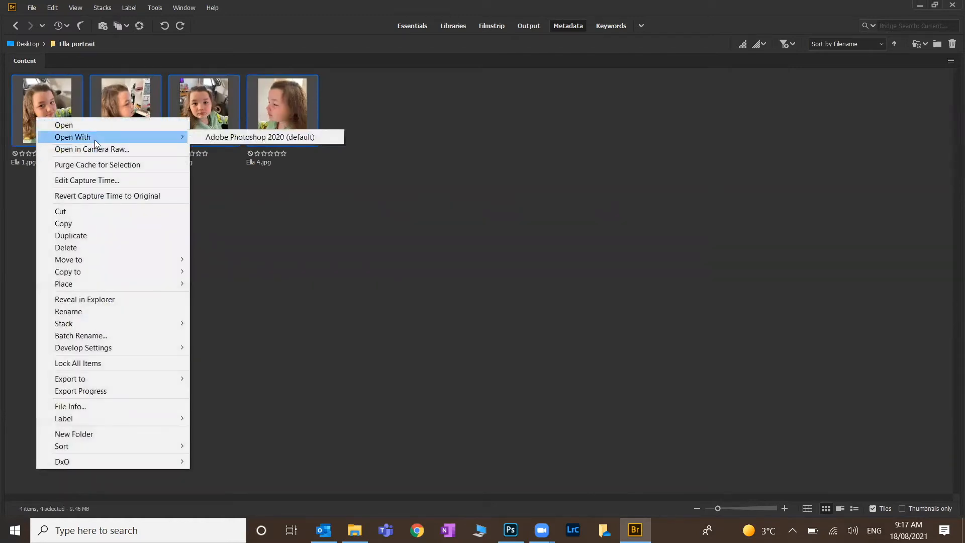
{"action": "left_click", "coordinate": [208, 137]}
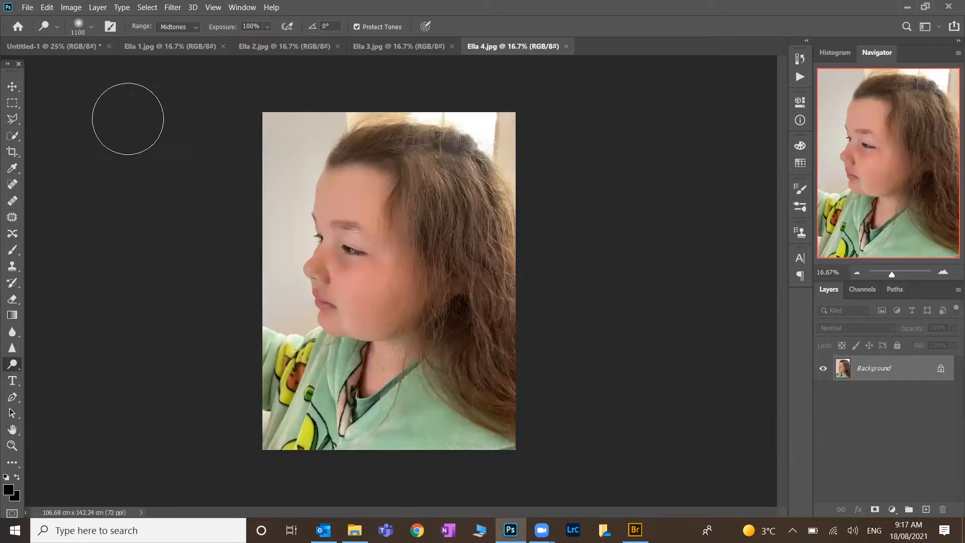
Select a rectangle around the forehead and brow in the fourth portrait and place it in the upper left of the Untitled-1 canvas
{"action": "left_click", "coordinate": [12, 104]}
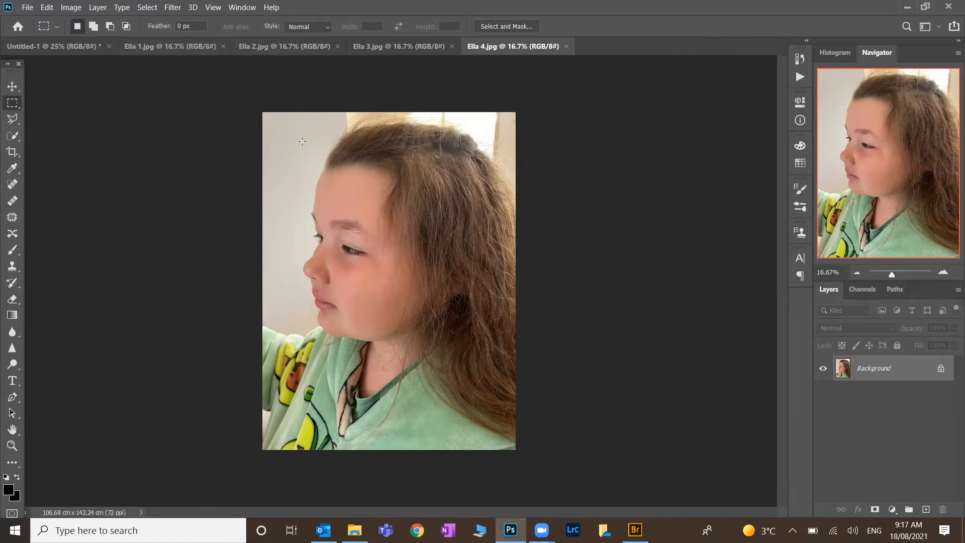
{"action": "left_click_drag", "start_coordinate": [295, 134], "coordinate": [400, 250]}
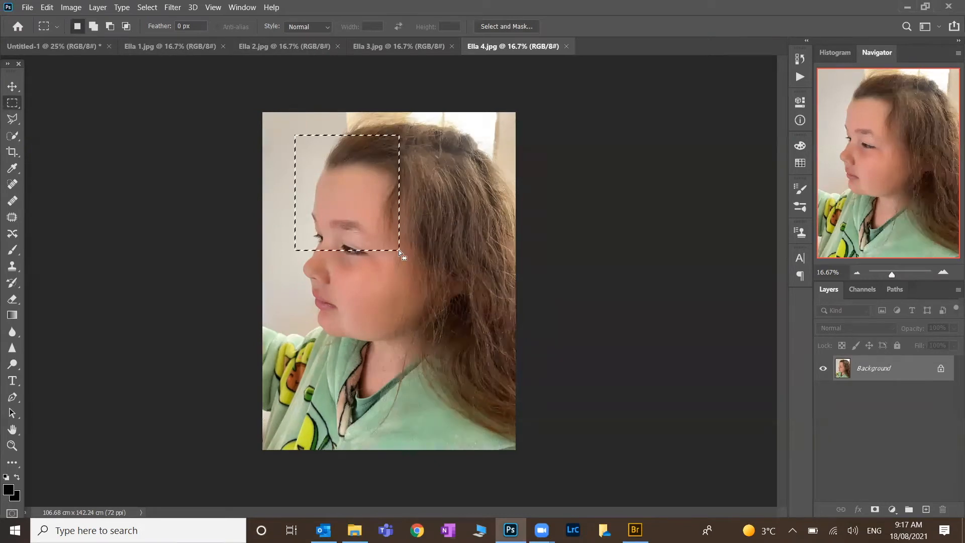
{"action": "left_click", "coordinate": [12, 87]}
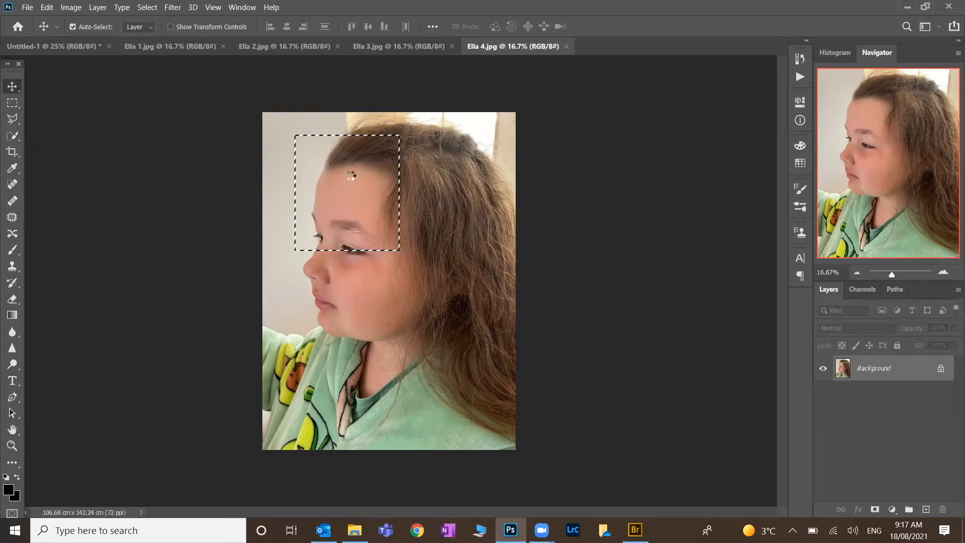
{"action": "left_click_drag", "start_coordinate": [351, 175], "coordinate": [381, 253]}
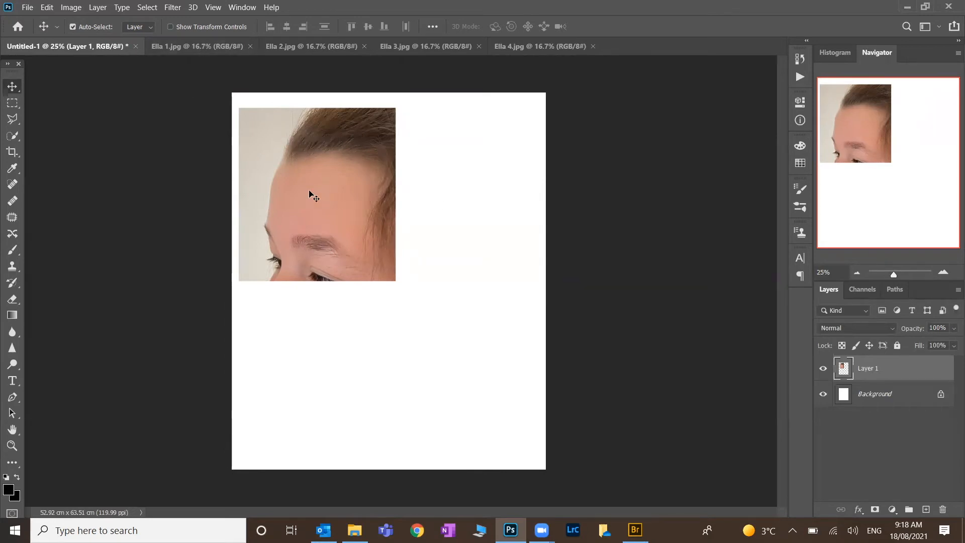
Select a rectangle around the right-hand eye and nose in the first portrait and place it in Untitled-1, overlapping the forehead piece
{"action": "left_click", "coordinate": [210, 49]}
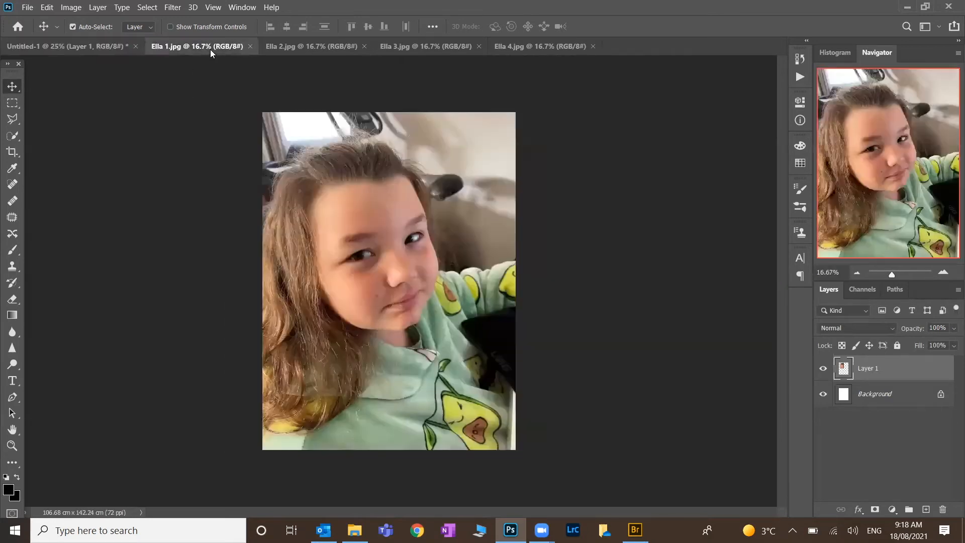
{"action": "left_click", "coordinate": [12, 102]}
{"action": "left_click_drag", "start_coordinate": [370, 183], "coordinate": [457, 289]}
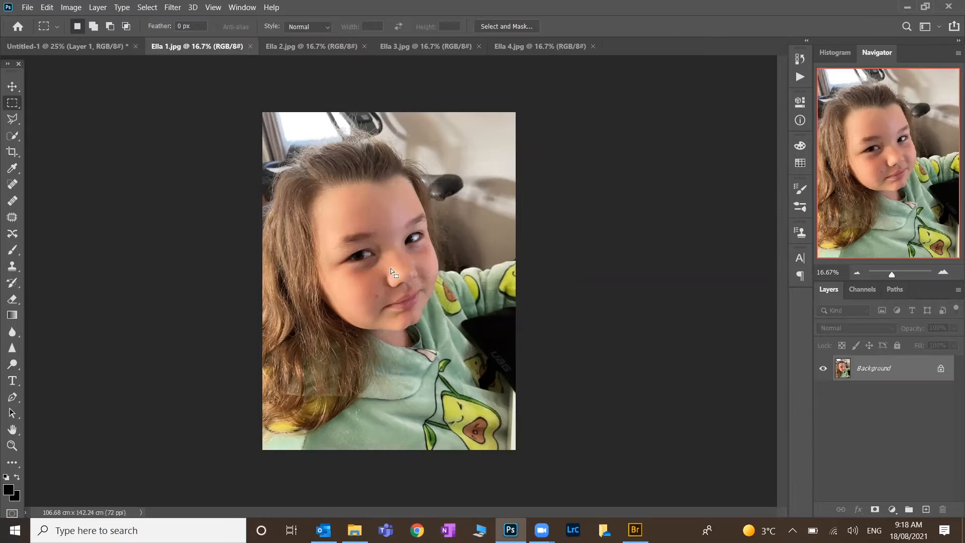
{"action": "left_click", "coordinate": [13, 89]}
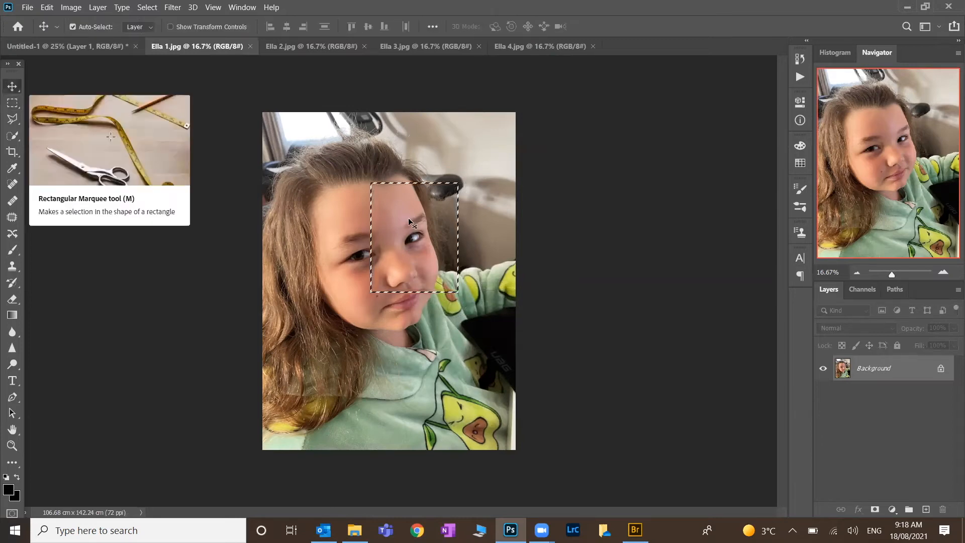
{"action": "left_click_drag", "start_coordinate": [409, 221], "coordinate": [388, 225]}
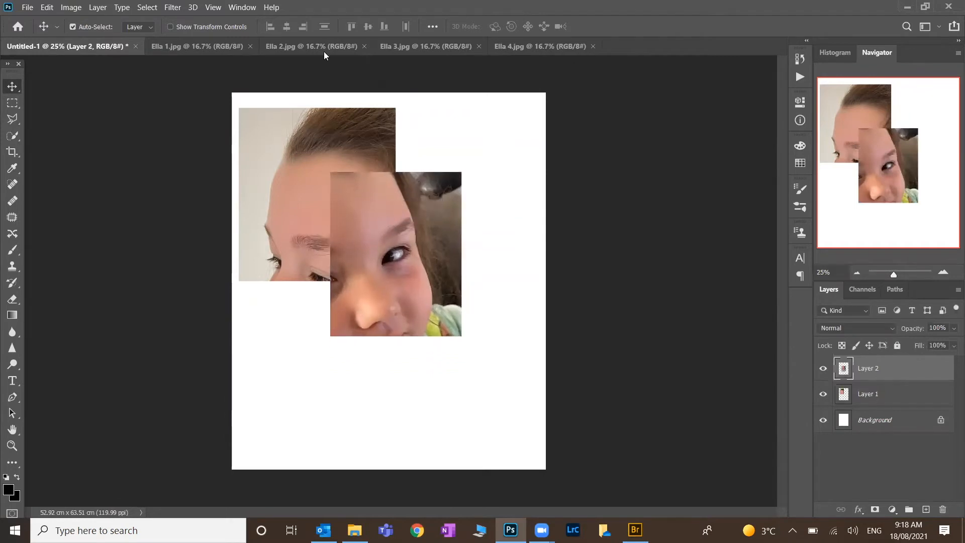
Select a rectangle around the left-hand eye in the third portrait and place it in Untitled-1, overlapping both existing pieces
{"action": "left_click", "coordinate": [419, 46]}
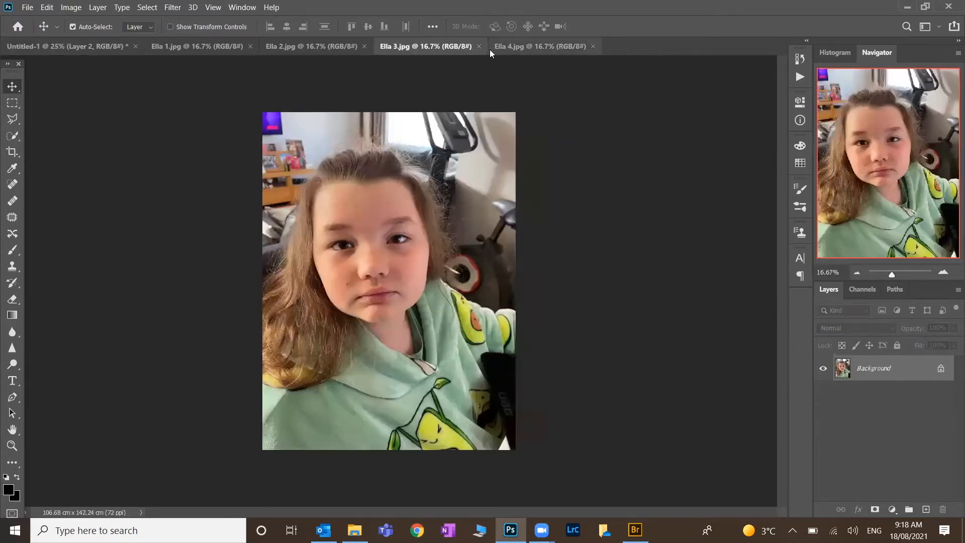
{"action": "left_click", "coordinate": [11, 105]}
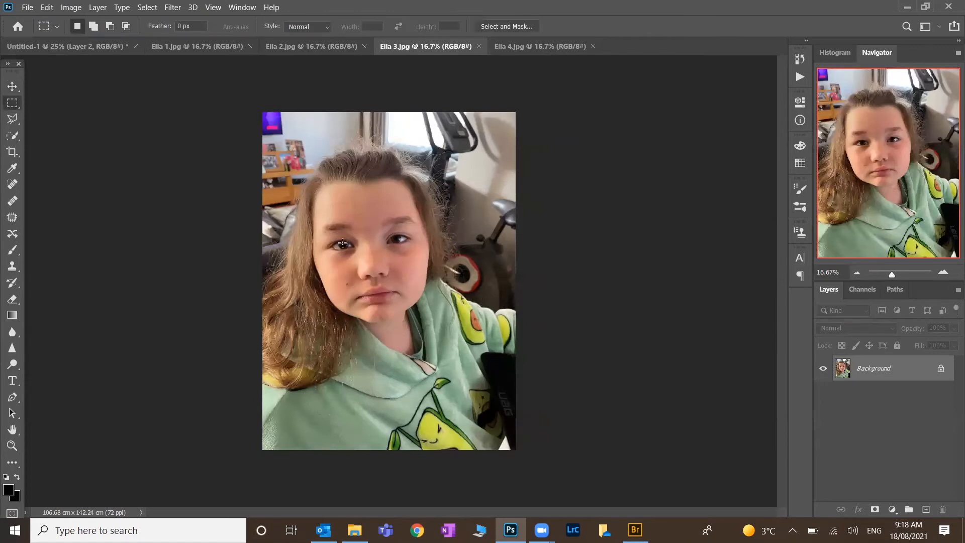
{"action": "left_click_drag", "start_coordinate": [326, 226], "coordinate": [372, 281]}
{"action": "left_click", "coordinate": [13, 86]}
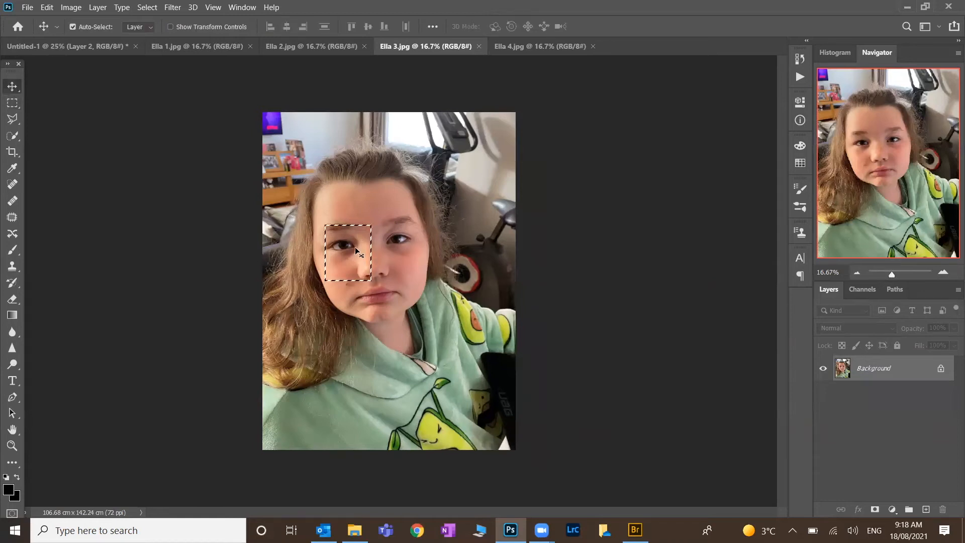
{"action": "left_click_drag", "start_coordinate": [183, 143], "coordinate": [359, 288]}
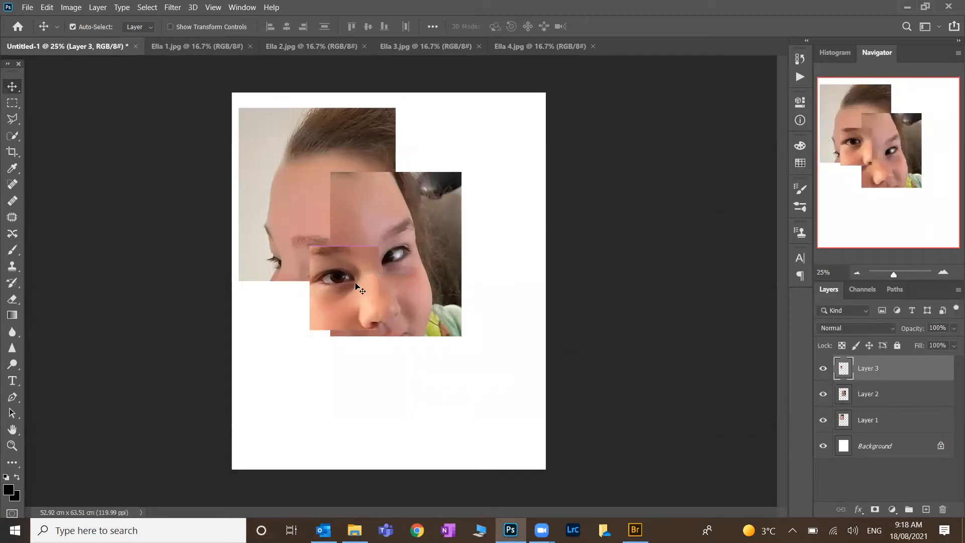
Replace the eye selection in the third portrait with a rectangle around the nose, mouth and chin
{"action": "left_click", "coordinate": [525, 47]}
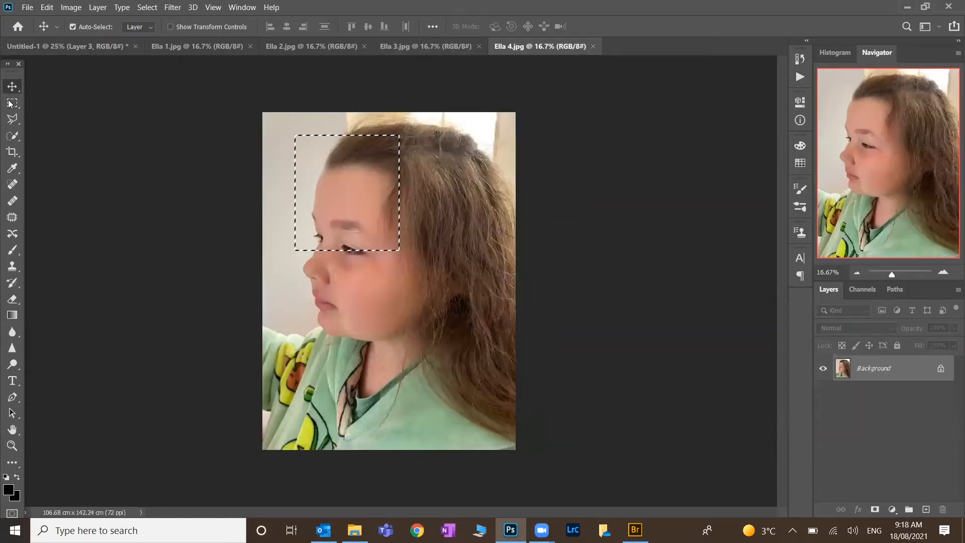
{"action": "left_click", "coordinate": [12, 103]}
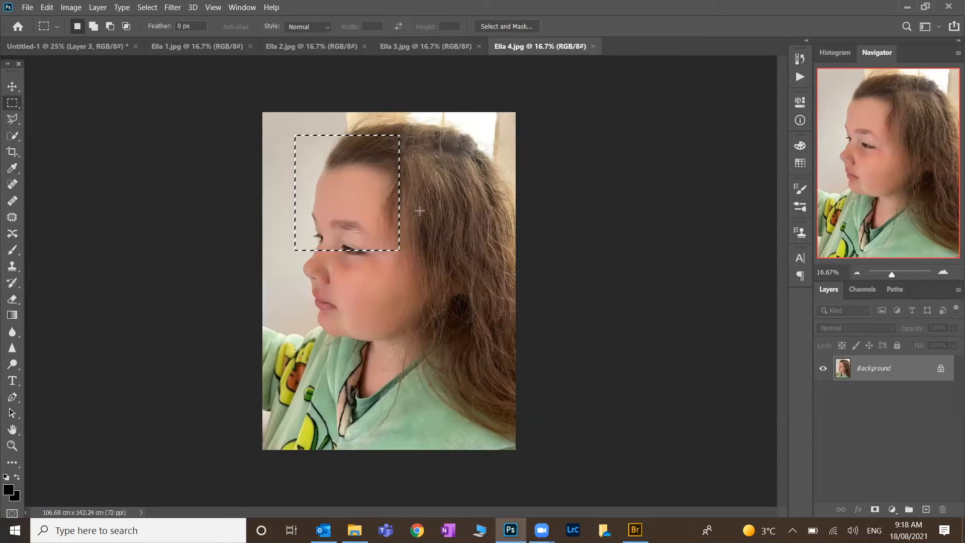
{"action": "left_click", "coordinate": [449, 48]}
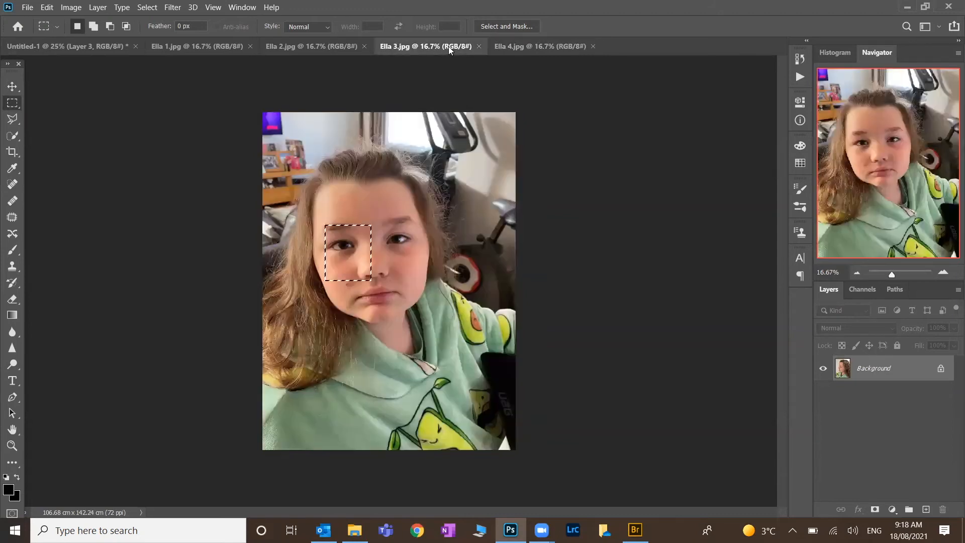
{"action": "left_click_drag", "start_coordinate": [351, 278], "coordinate": [359, 307]}
{"action": "left_click", "coordinate": [364, 313]}
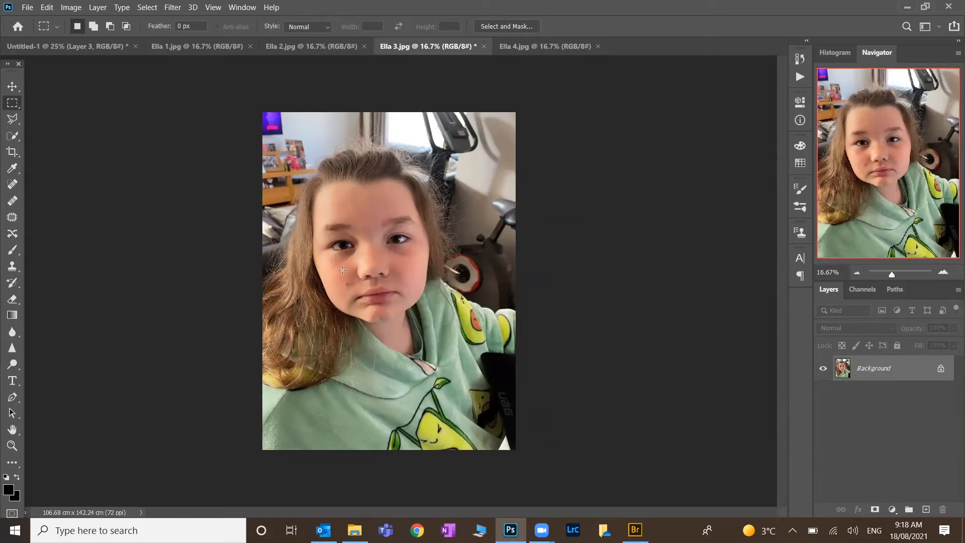
{"action": "left_click_drag", "start_coordinate": [330, 260], "coordinate": [428, 333]}
Place the selected nose, mouth and chin area in Untitled-1, overlapping the lower edge of the eye pieces
{"action": "key", "text": "ctrl+d"}
{"action": "left_click", "coordinate": [115, 49]}
{"action": "left_click_drag", "start_coordinate": [115, 49], "coordinate": [415, 334]}
{"action": "left_click", "coordinate": [513, 335]}
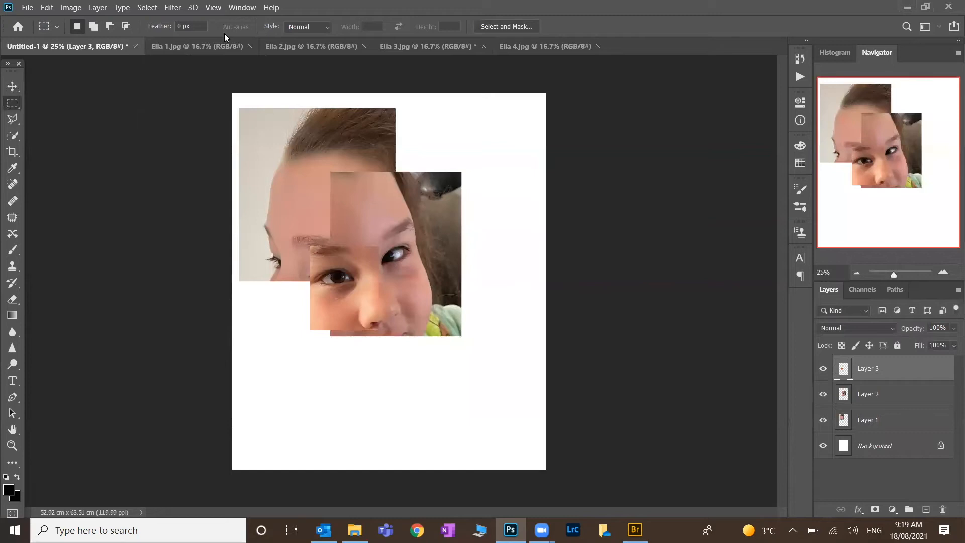
{"action": "left_click", "coordinate": [325, 48]}
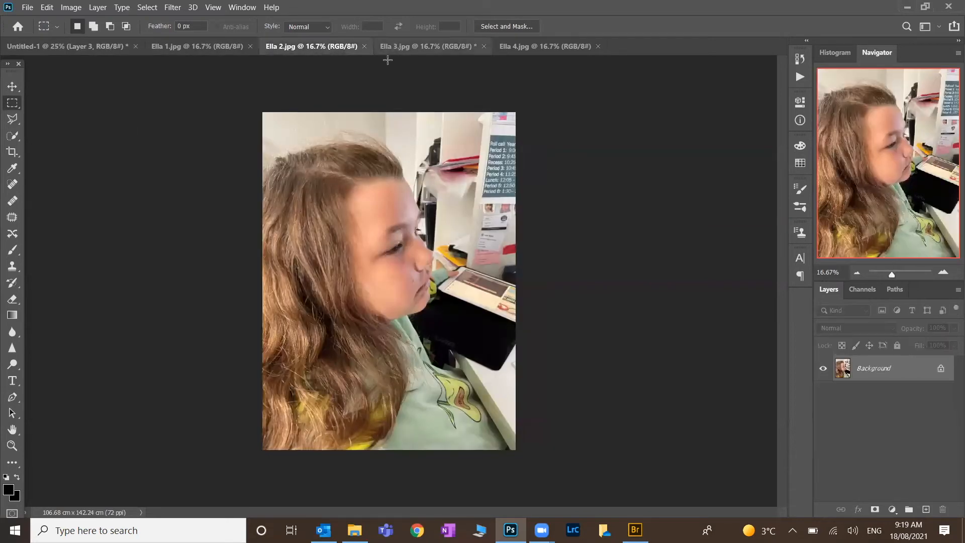
{"action": "left_click", "coordinate": [406, 48]}
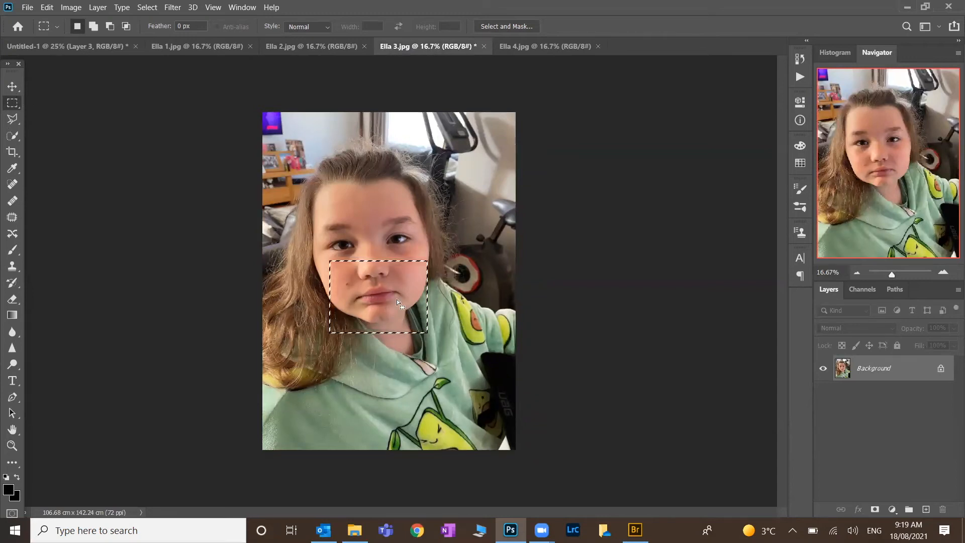
{"action": "left_click", "coordinate": [12, 87]}
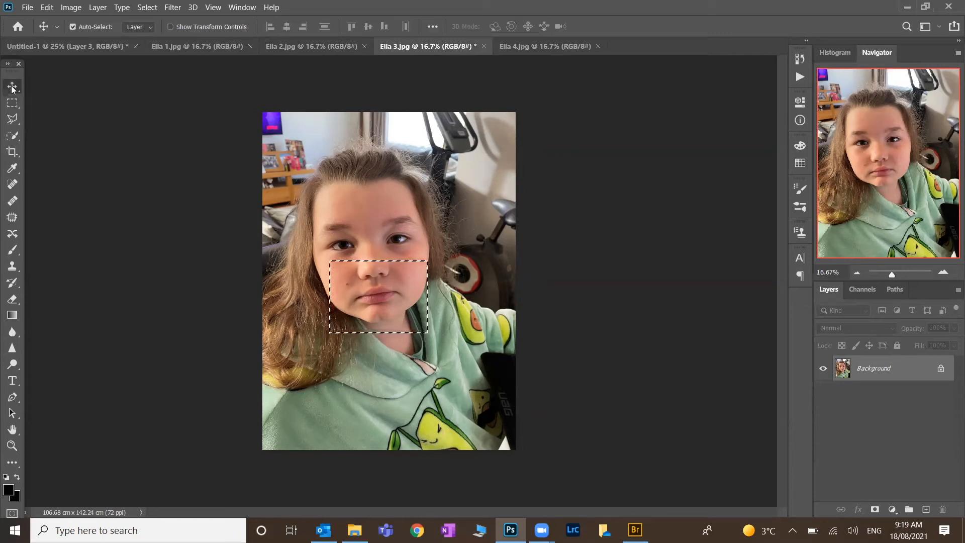
{"action": "left_click_drag", "start_coordinate": [356, 283], "coordinate": [425, 354]}
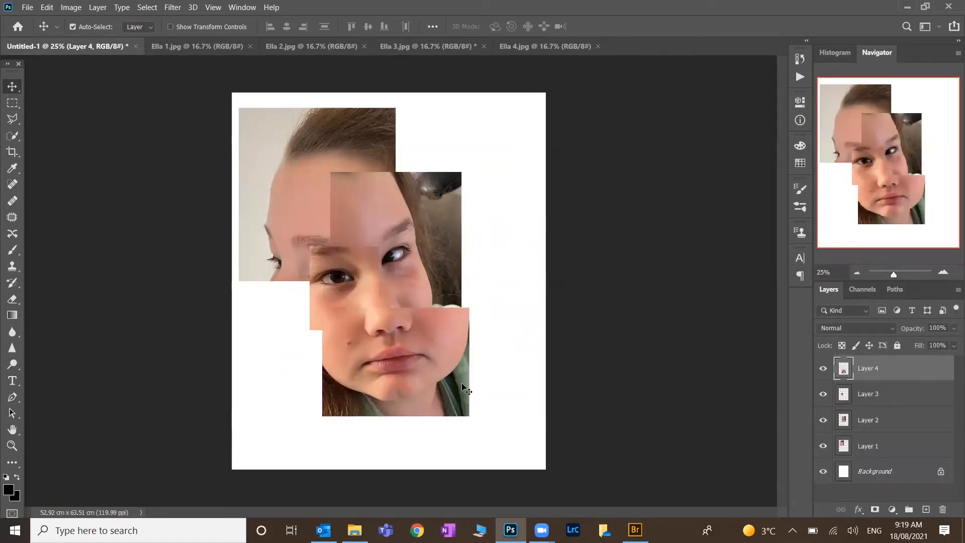
Scale the mouth piece proportionally to about 101.2% with Free Transform and move its layer below Layer 3
{"action": "key", "text": "ctrl"}
{"action": "key", "text": "ctrl+t"}
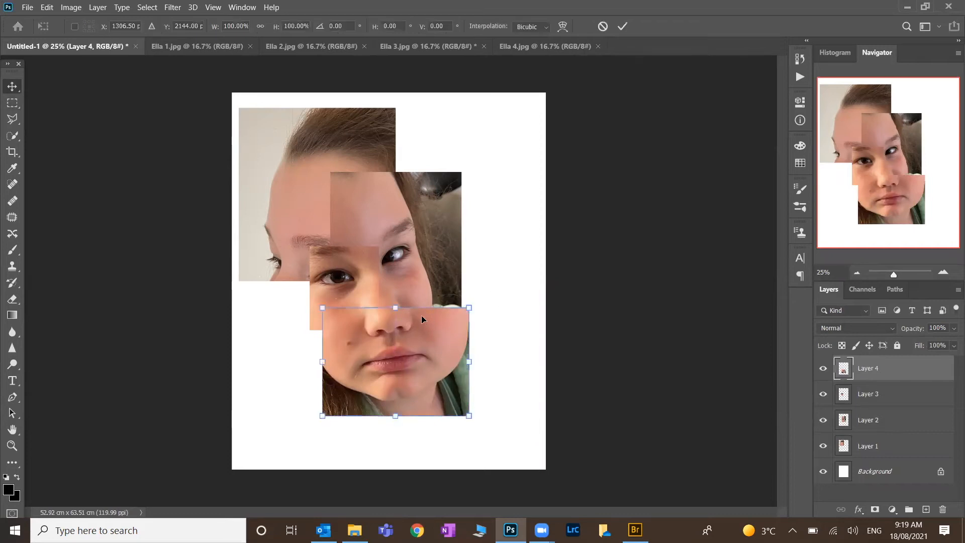
{"action": "left_click_drag", "start_coordinate": [468, 307], "coordinate": [397, 324]}
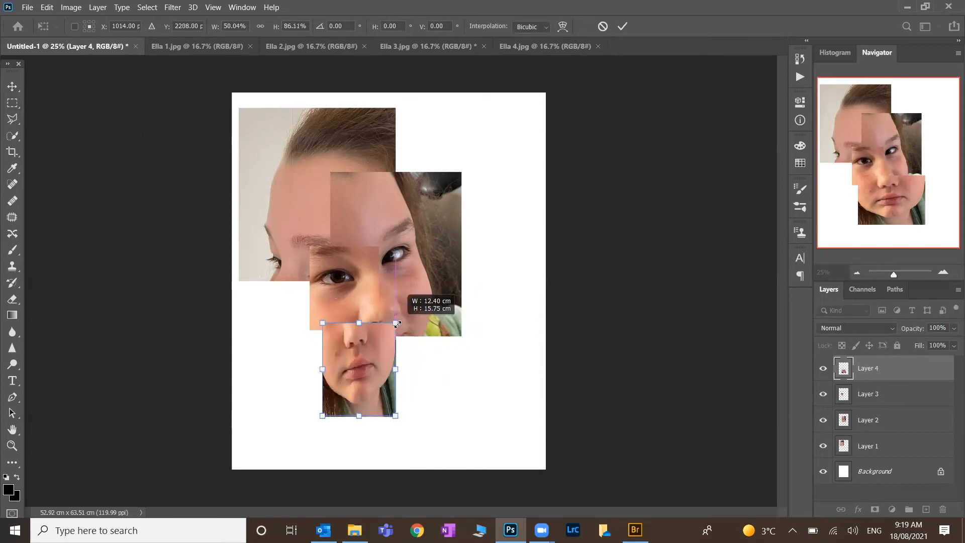
{"action": "left_click_drag", "start_coordinate": [397, 323], "coordinate": [468, 302]}
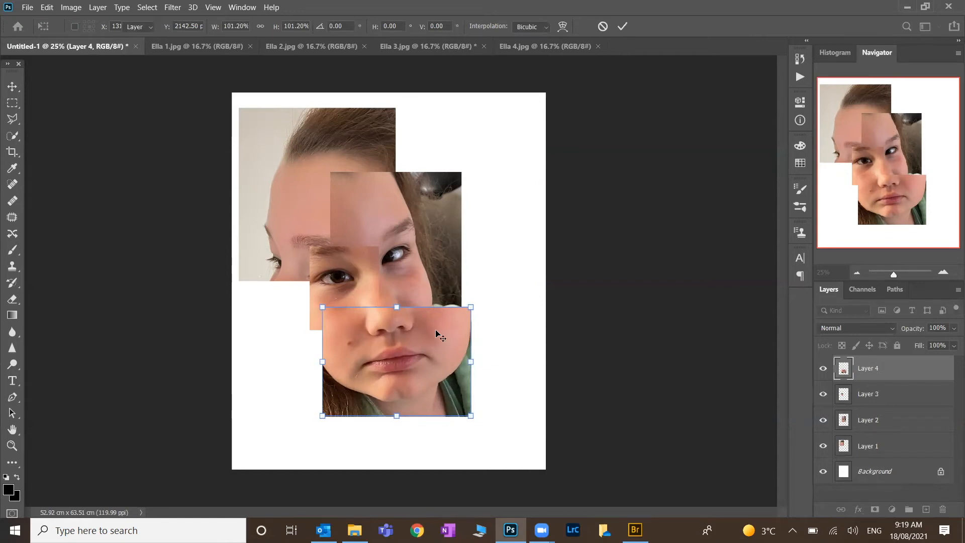
{"action": "key", "text": "Return"}
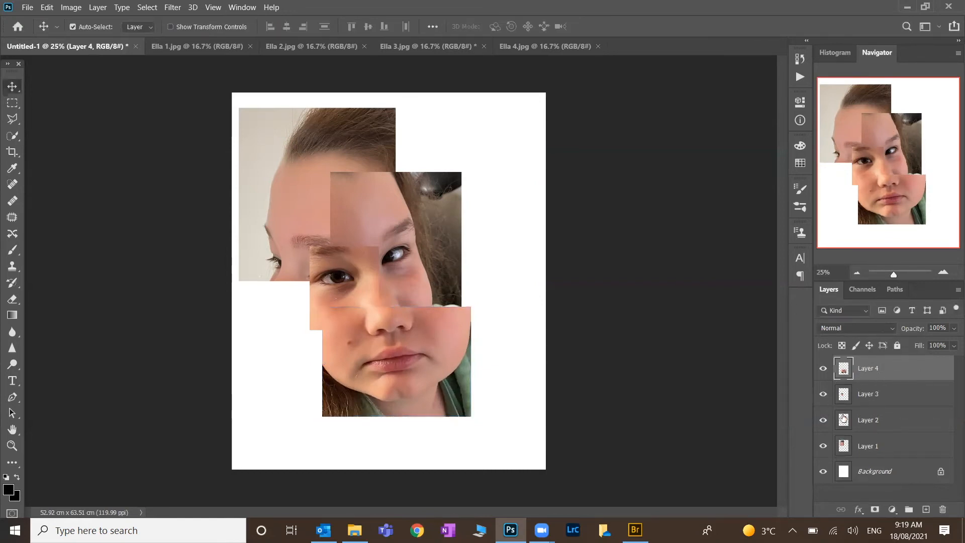
{"action": "left_click_drag", "start_coordinate": [851, 370], "coordinate": [853, 417]}
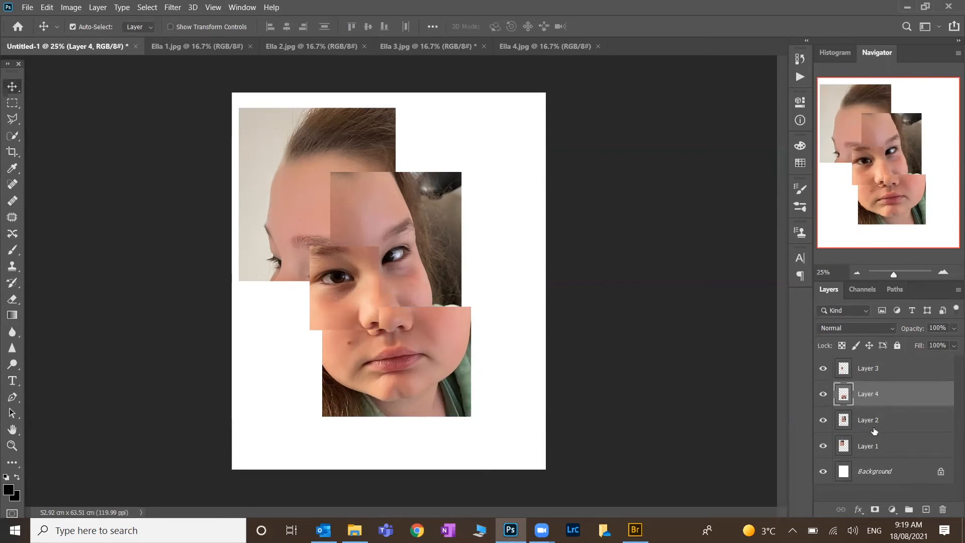
Move Layer 1 above Layer 2 so the forehead piece overlaps the right-hand eye piece
{"action": "left_click_drag", "start_coordinate": [861, 429], "coordinate": [860, 409]}
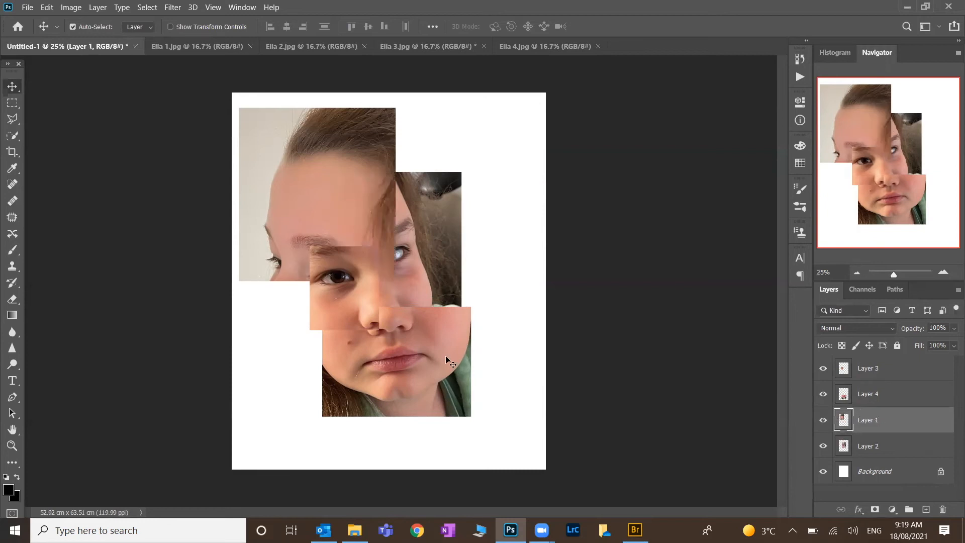
{"action": "left_click", "coordinate": [358, 285]}
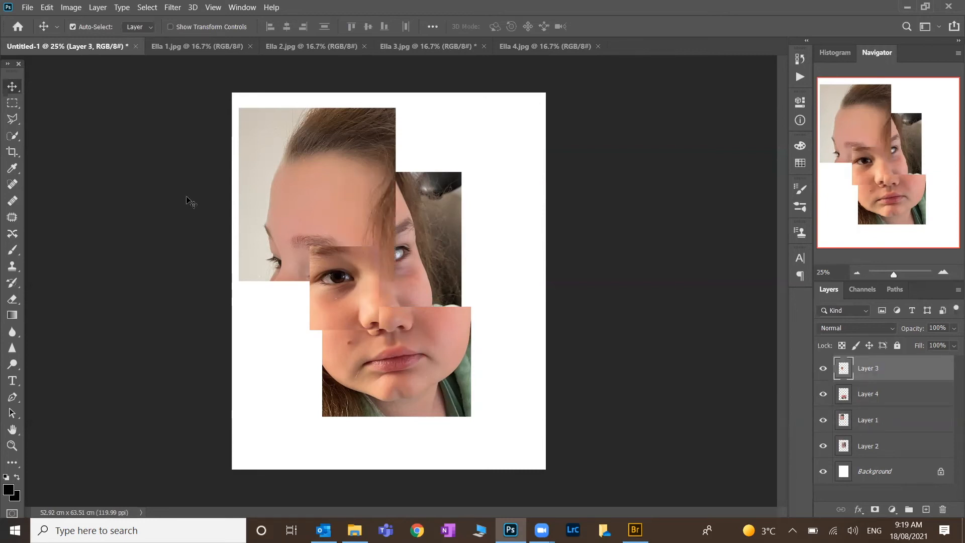
{"action": "left_click", "coordinate": [74, 9]}
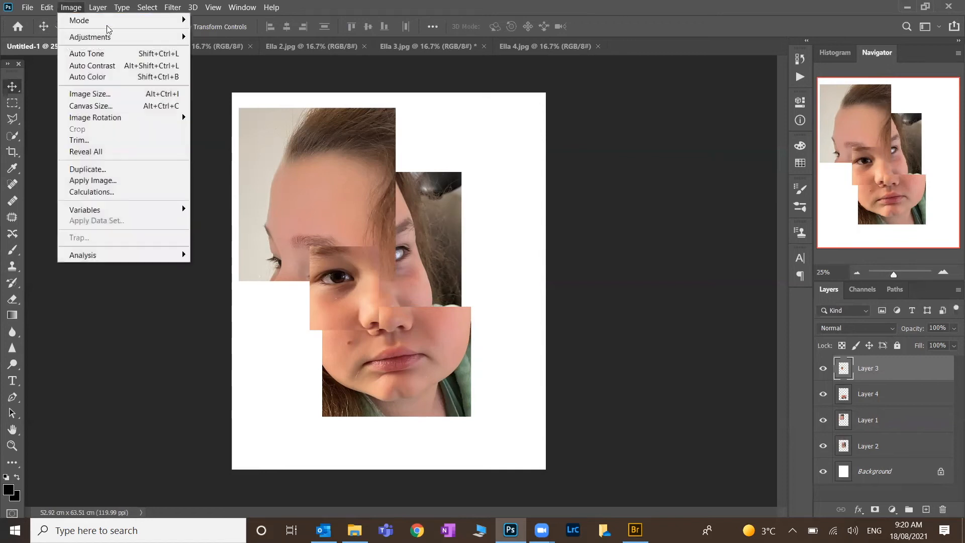
{"action": "mouse_move", "coordinate": [111, 39]}
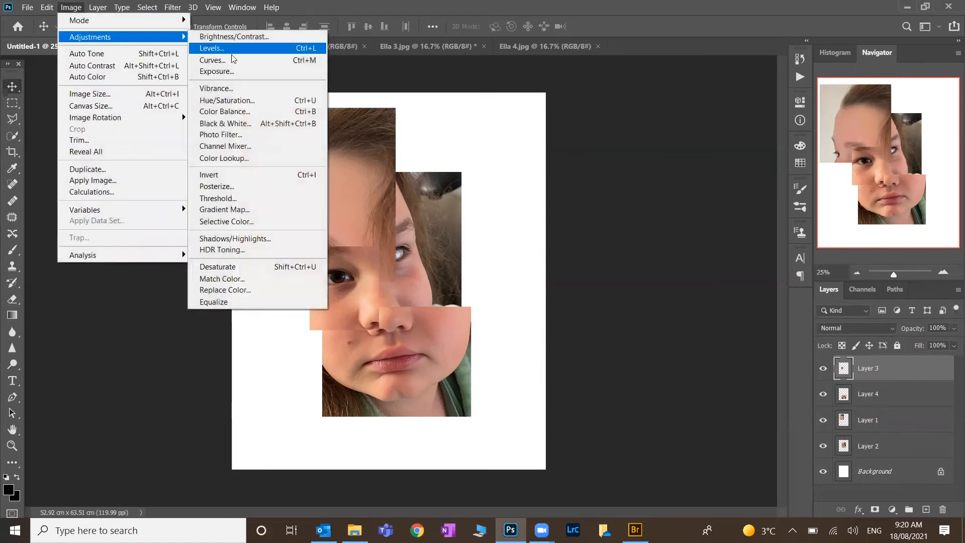
{"action": "left_click", "coordinate": [242, 126]}
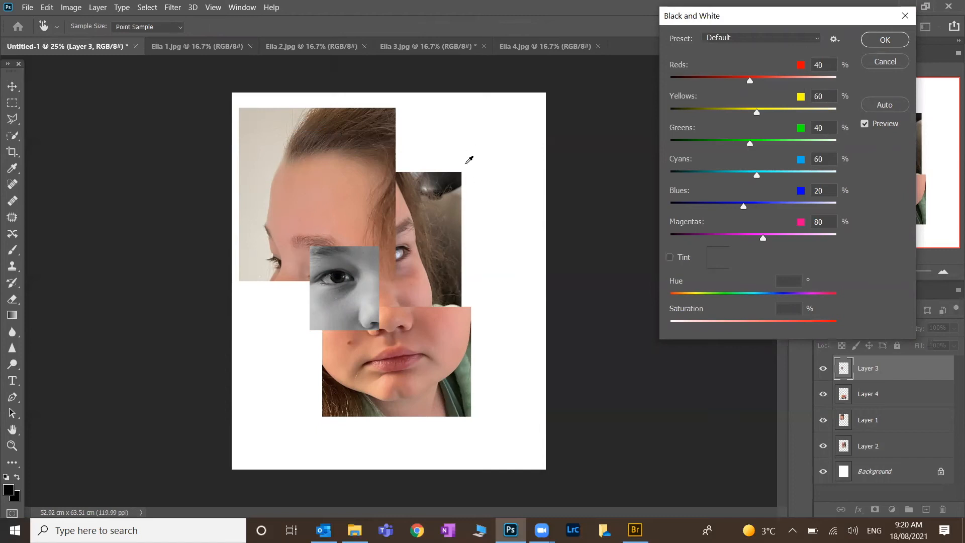
{"action": "left_click", "coordinate": [881, 62]}
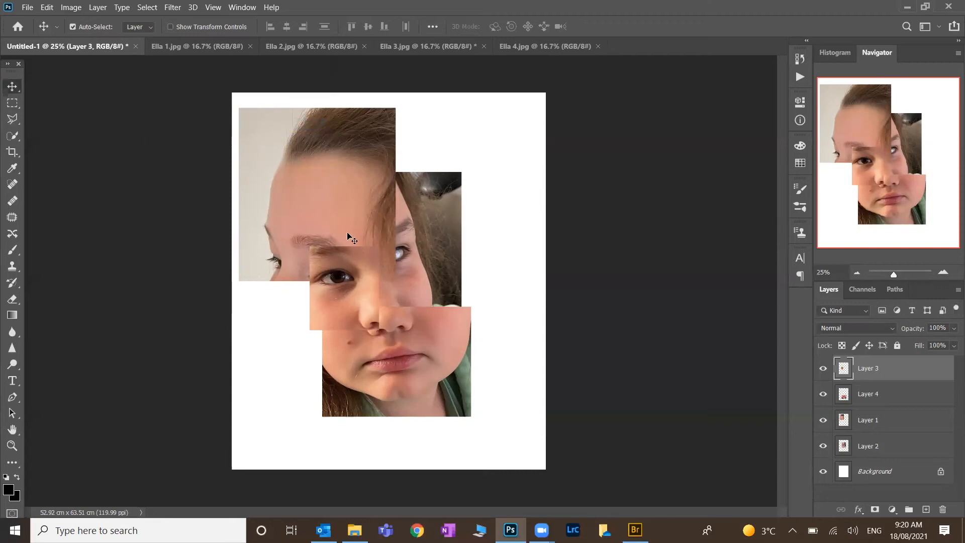
Set up a save of the collage on the computer as a JPEG in the sitter's portrait folder on the Desktop
{"action": "left_click", "coordinate": [27, 7]}
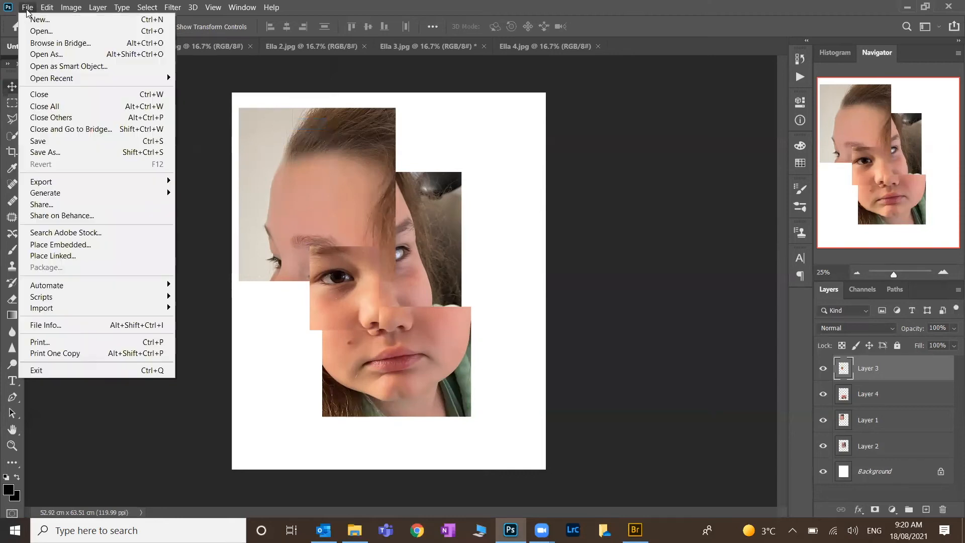
{"action": "left_click", "coordinate": [65, 153]}
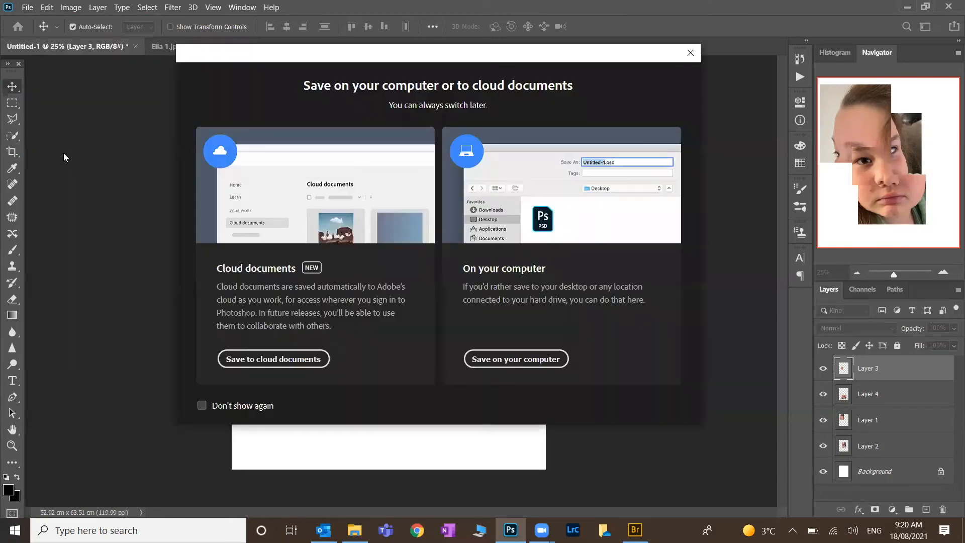
{"action": "left_click", "coordinate": [540, 360]}
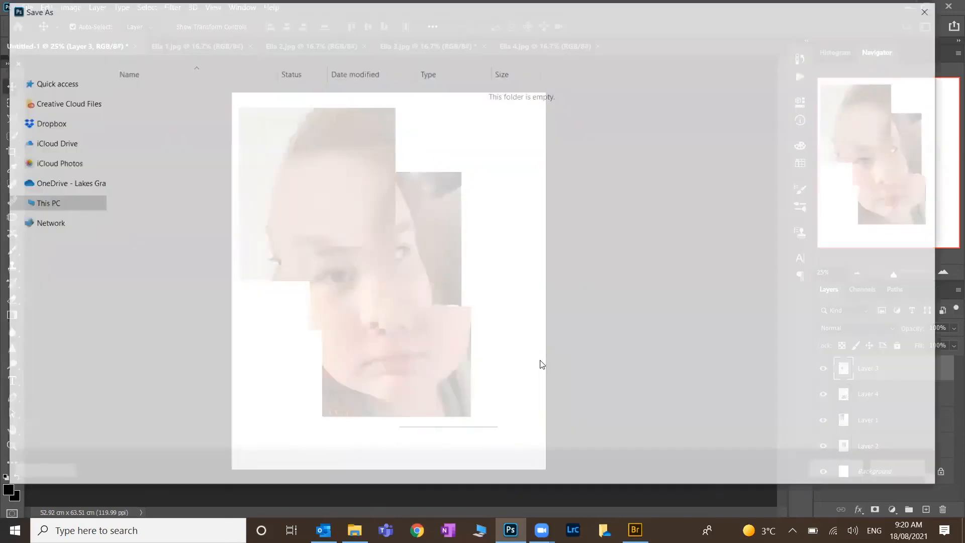
{"action": "left_click", "coordinate": [143, 367]}
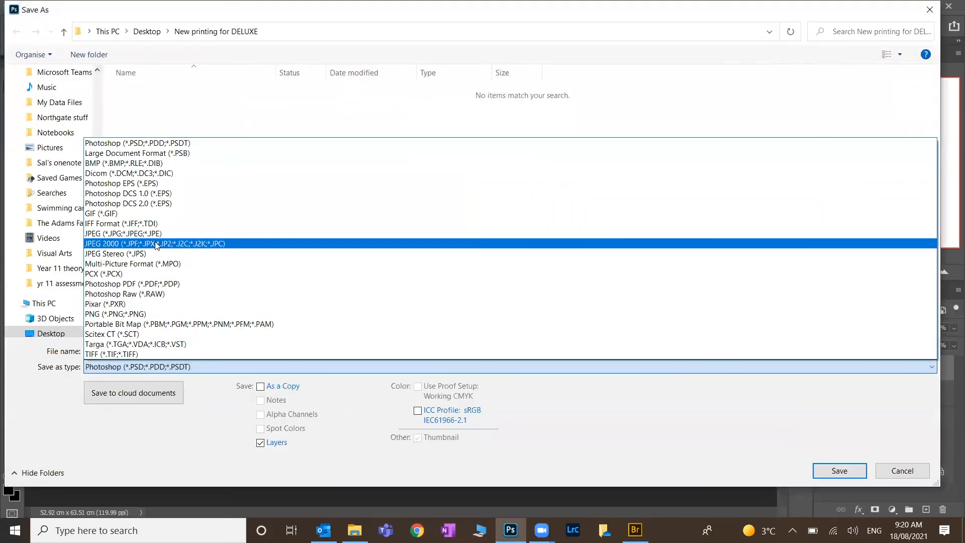
{"action": "left_click", "coordinate": [158, 234]}
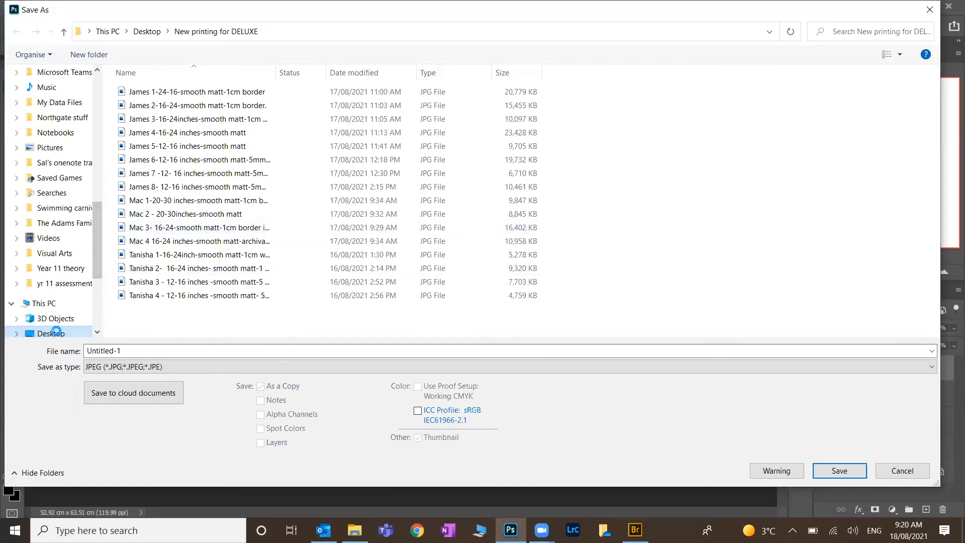
{"action": "left_click", "coordinate": [58, 334]}
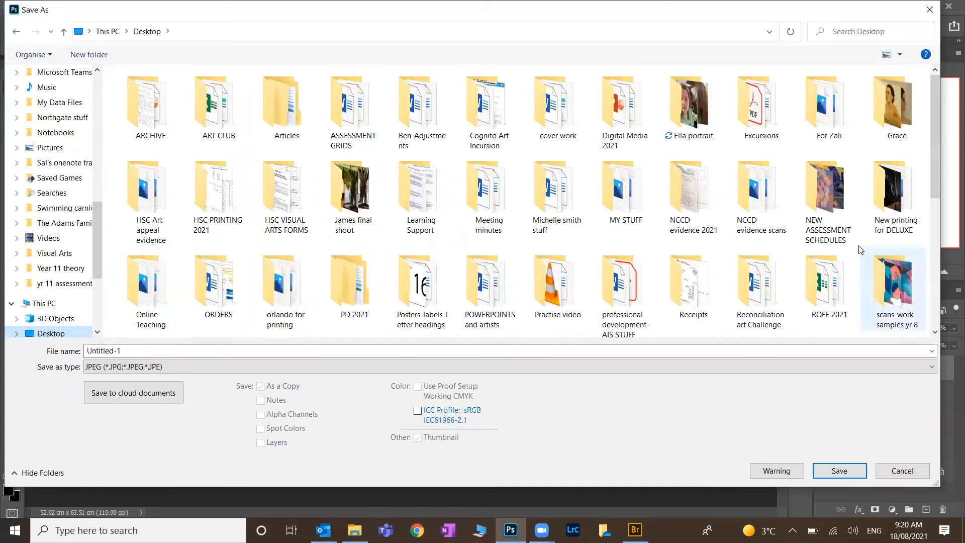
{"action": "left_click", "coordinate": [672, 120]}
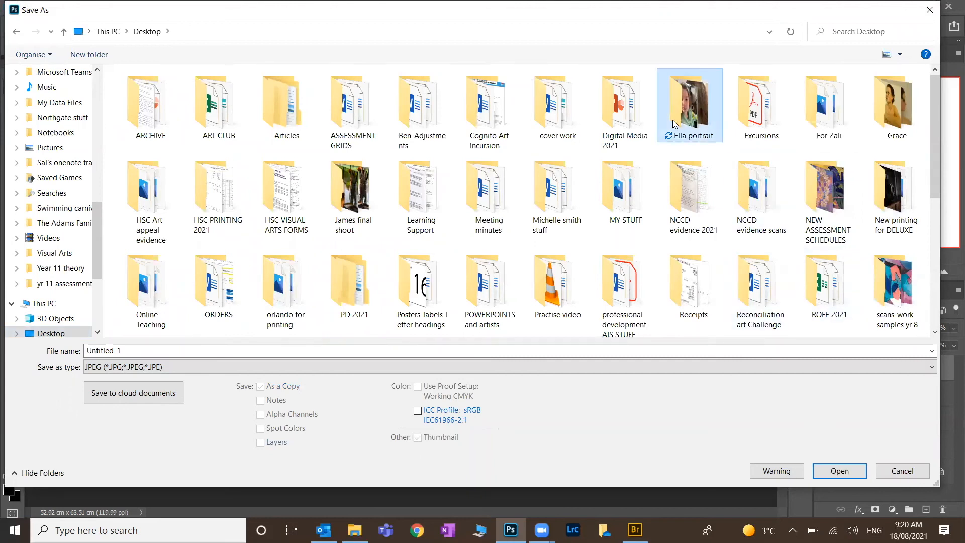
{"action": "double_click", "coordinate": [673, 119]}
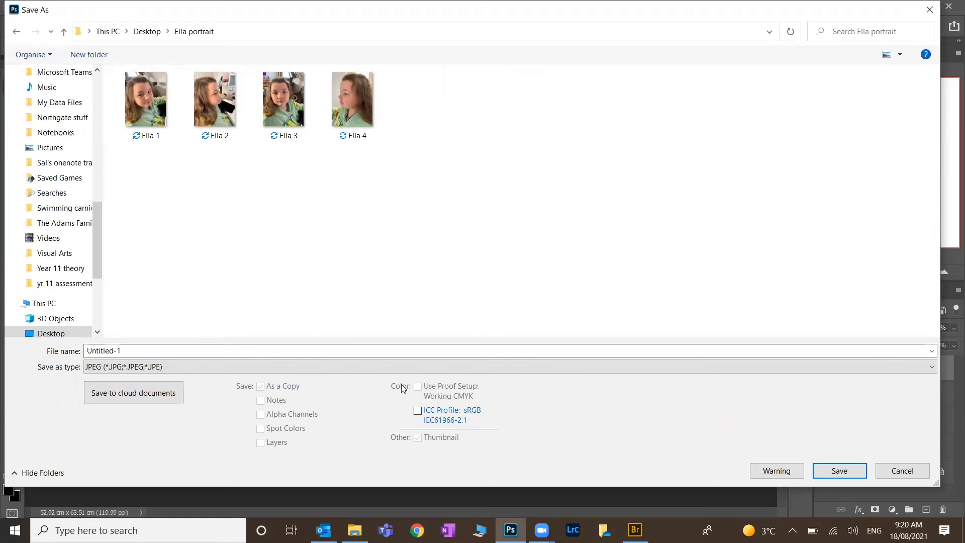
Name the JPEG with the sitter's first name followed by "Collage" and save it
{"action": "left_click", "coordinate": [128, 345]}
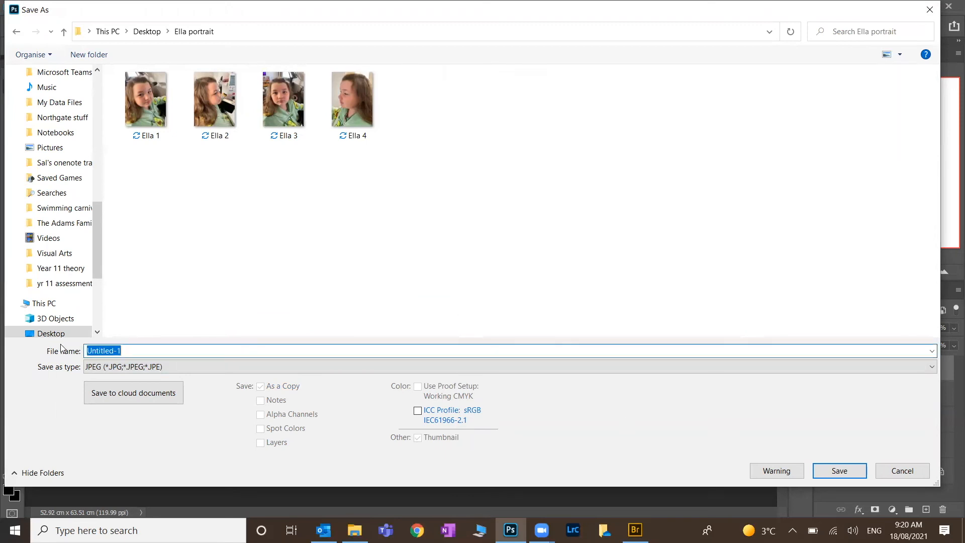
{"action": "type", "text": "Ella "}
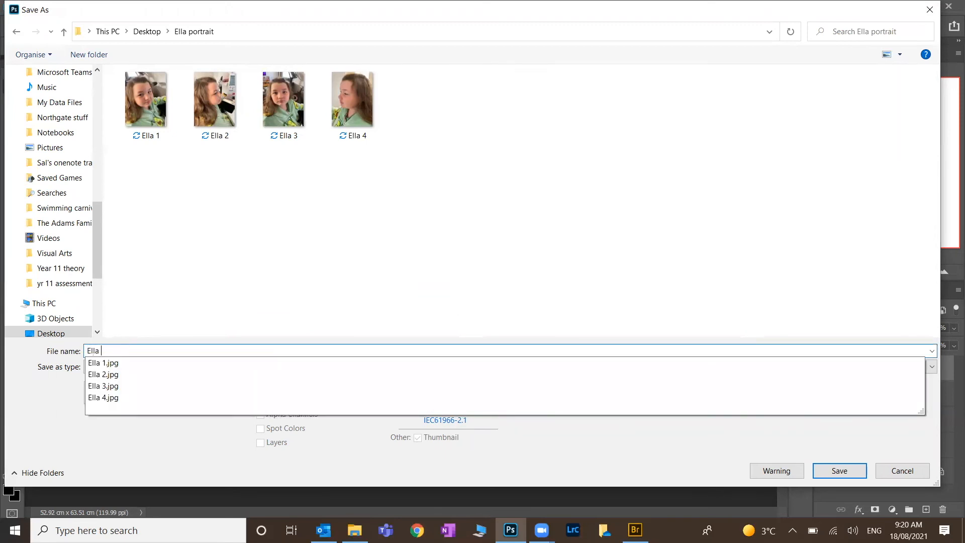
{"action": "type", "text": "Collage"}
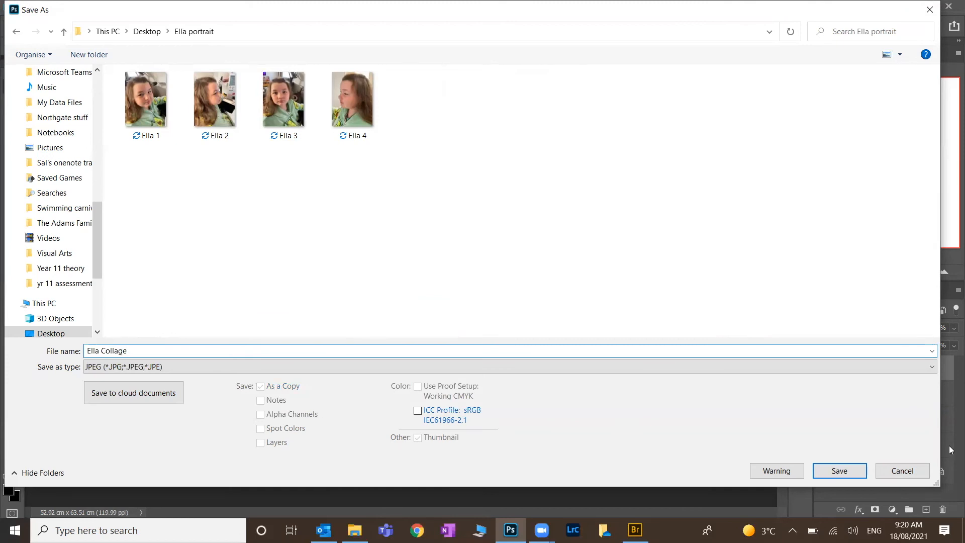
{"action": "left_click", "coordinate": [853, 471]}
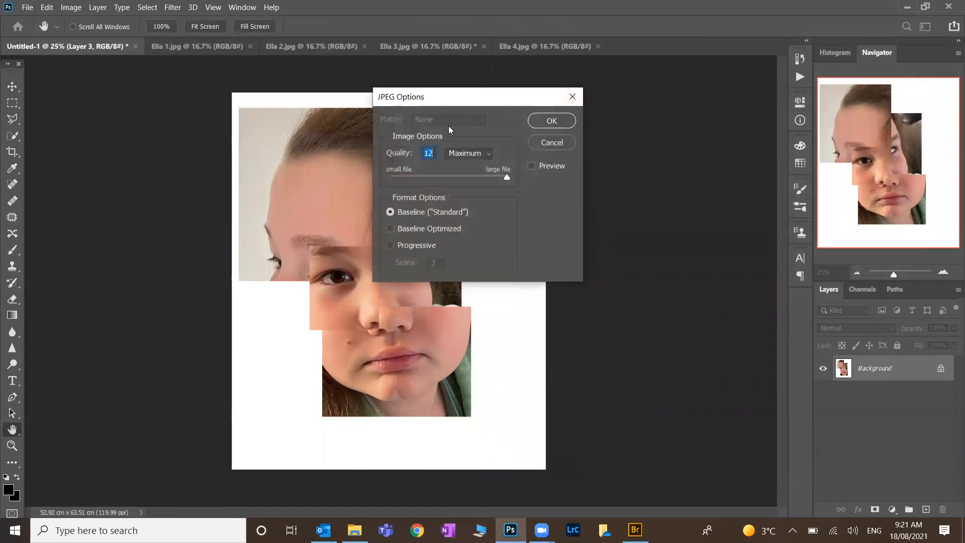
Set the JPEG quality to 12 (Maximum) and accept the export options
{"action": "left_click_drag", "start_coordinate": [506, 177], "coordinate": [463, 177]}
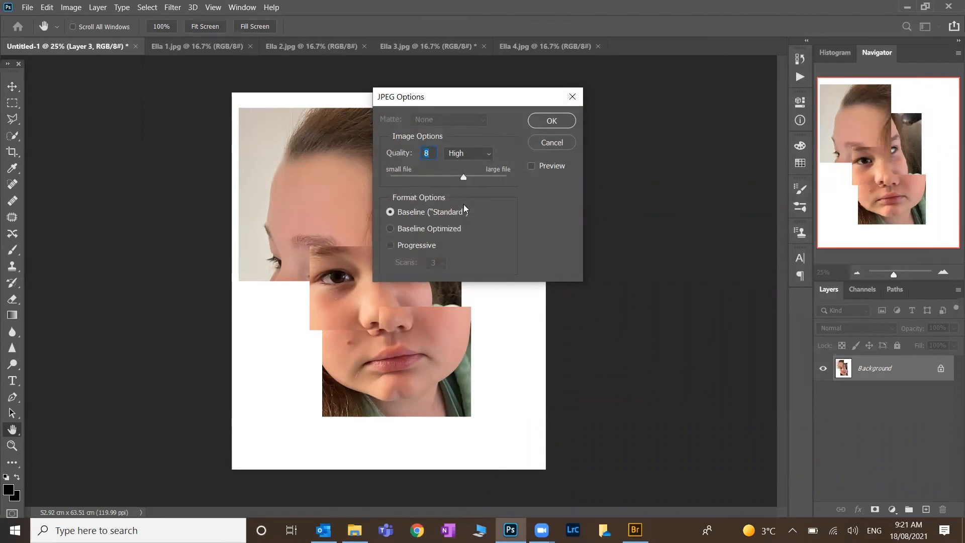
{"action": "left_click_drag", "start_coordinate": [464, 178], "coordinate": [517, 179]}
{"action": "left_click", "coordinate": [552, 120]}
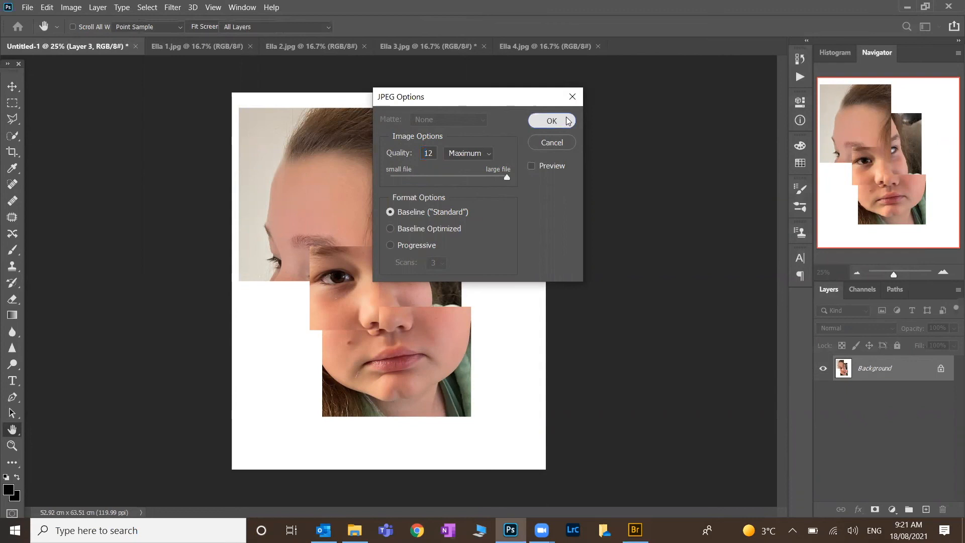